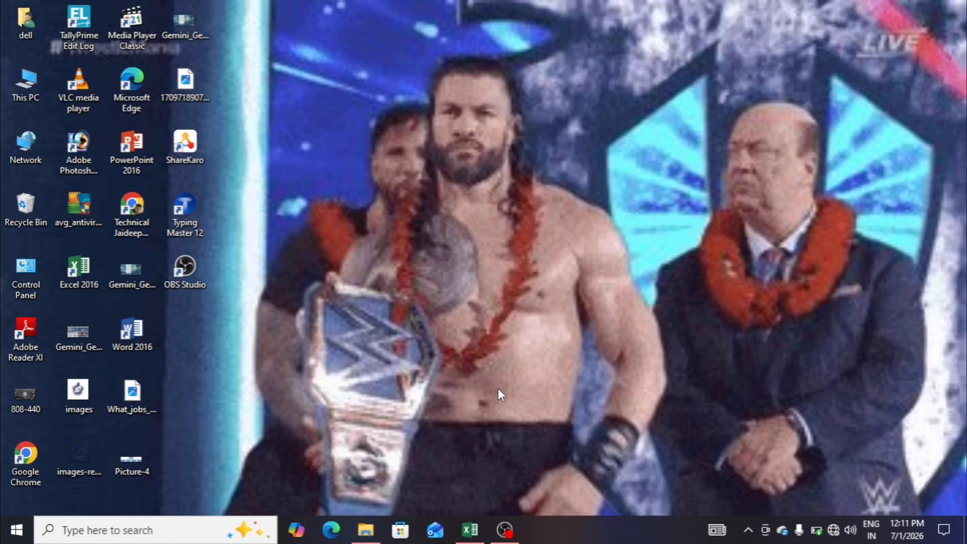
Step: Switch to the Countif,Sumif workbook in Excel
click(468, 540)
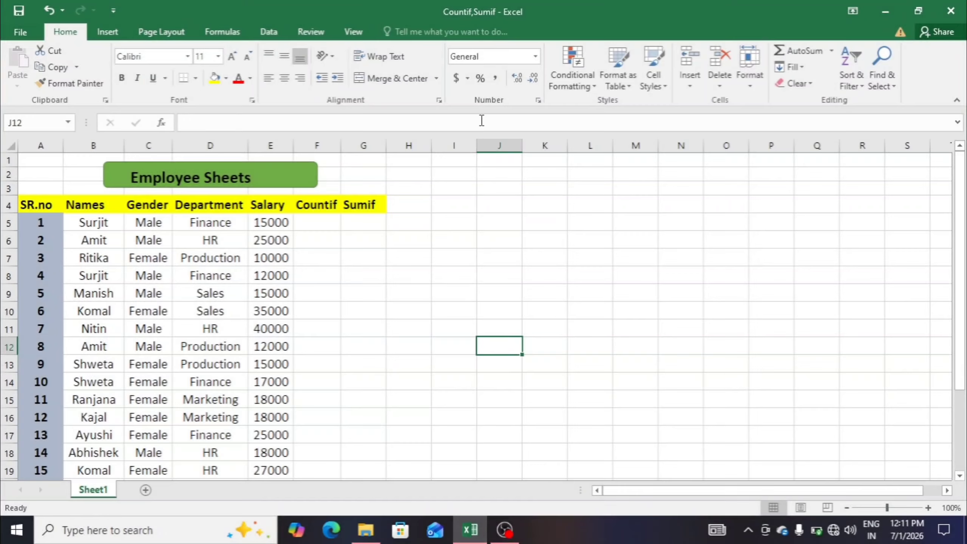
click(321, 247)
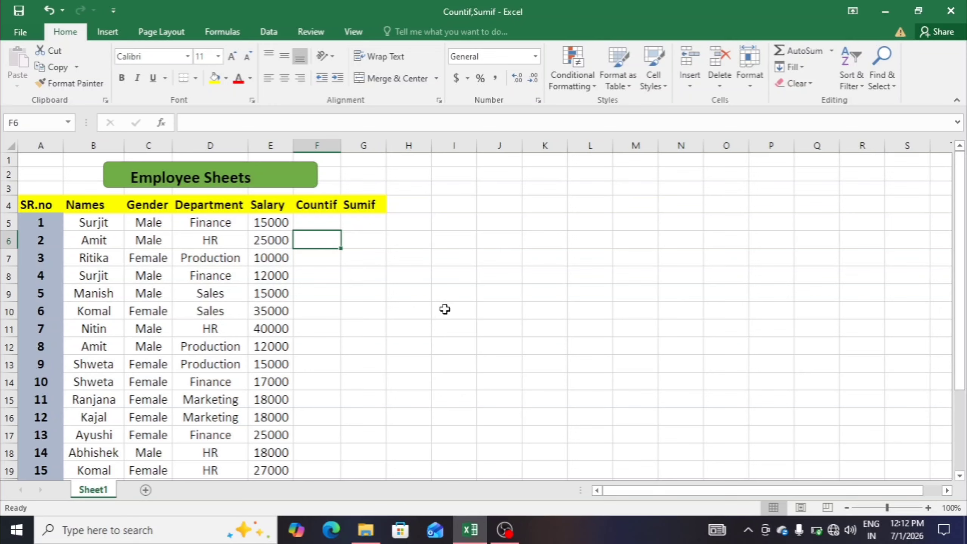
Step: Enter the formula =COUNTIF(B5:B24,B5) in cell F5 to count occurrences of the first employee's name in the Names column
double_click(321, 226)
text(=)
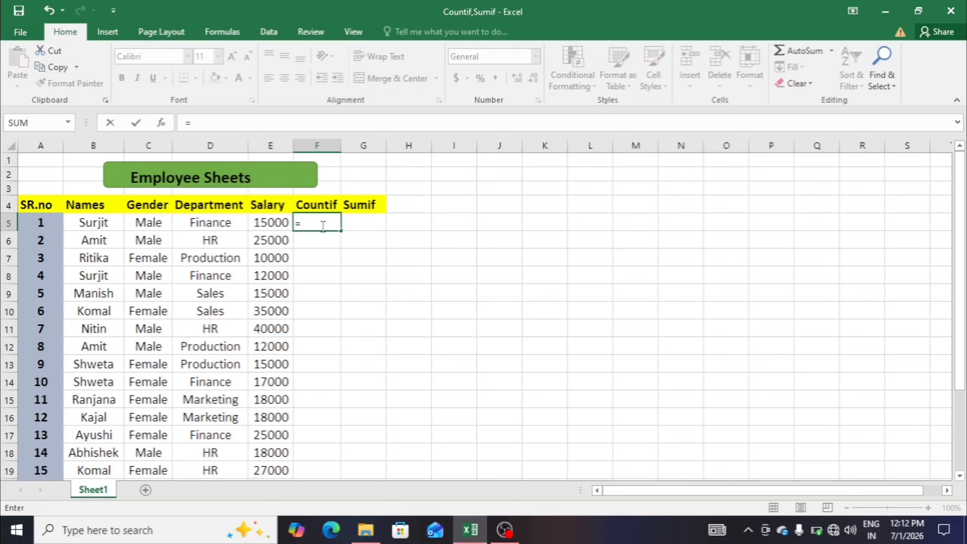
text(co)
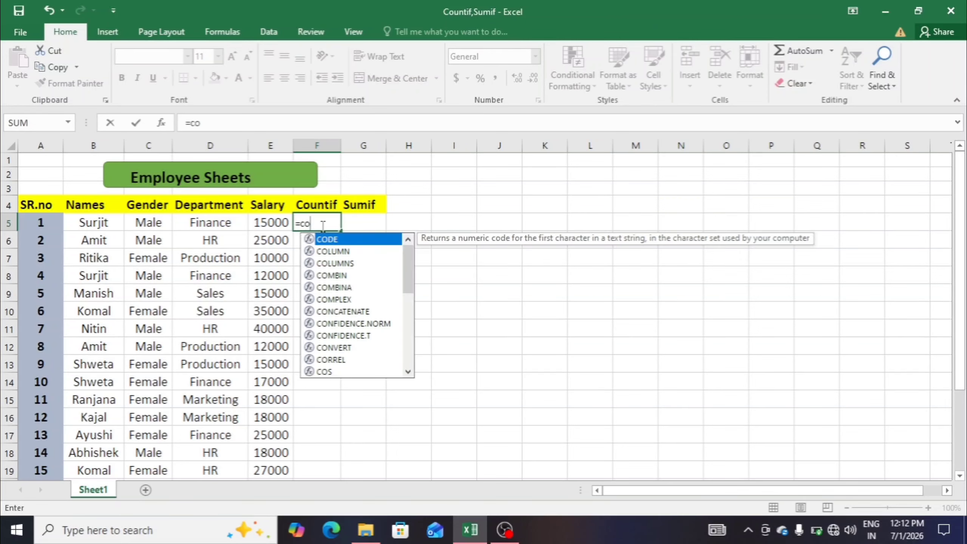
text(untif)
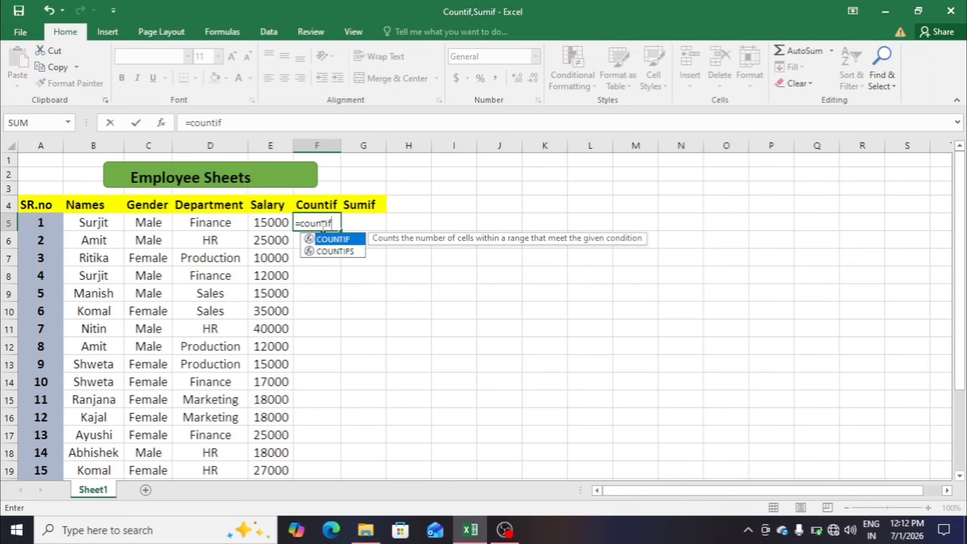
text(()
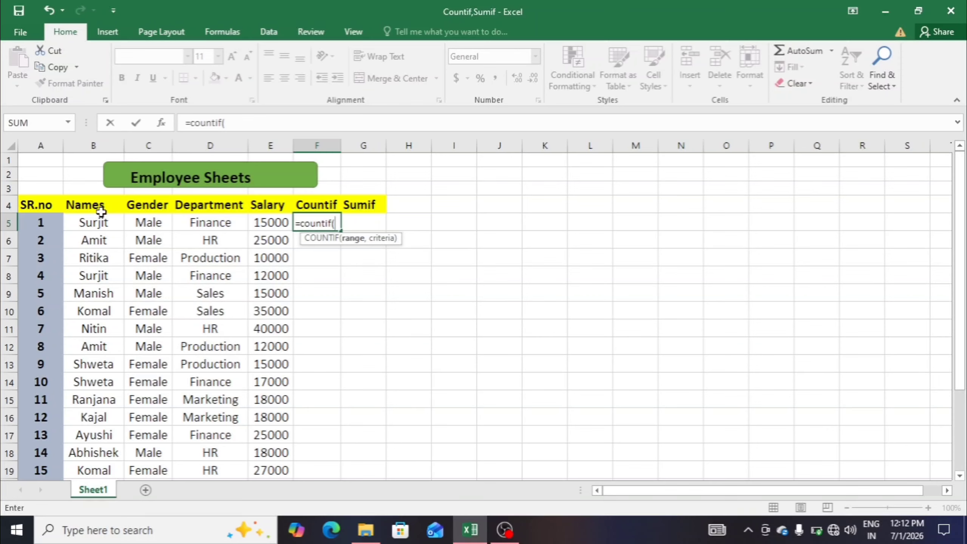
drag(92, 220, 94, 448)
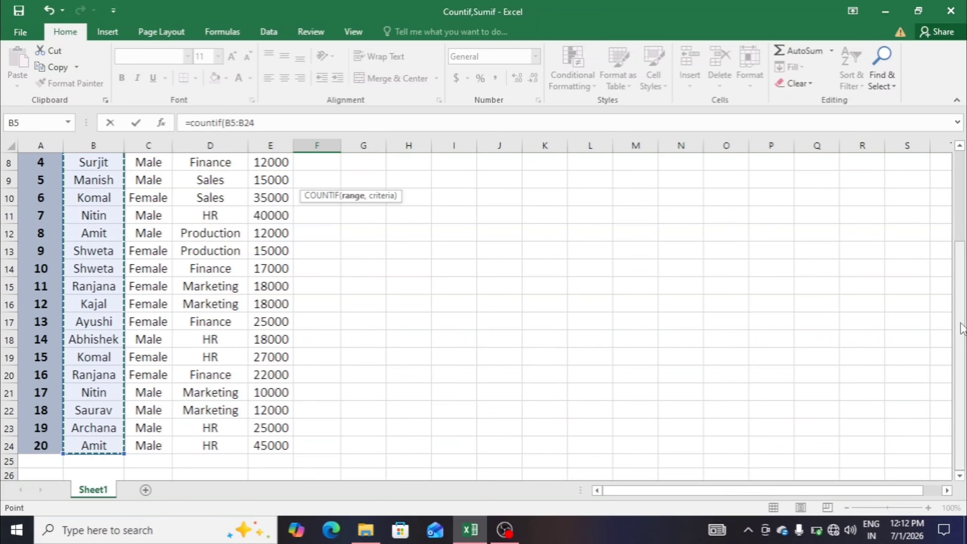
drag(962, 328, 965, 240)
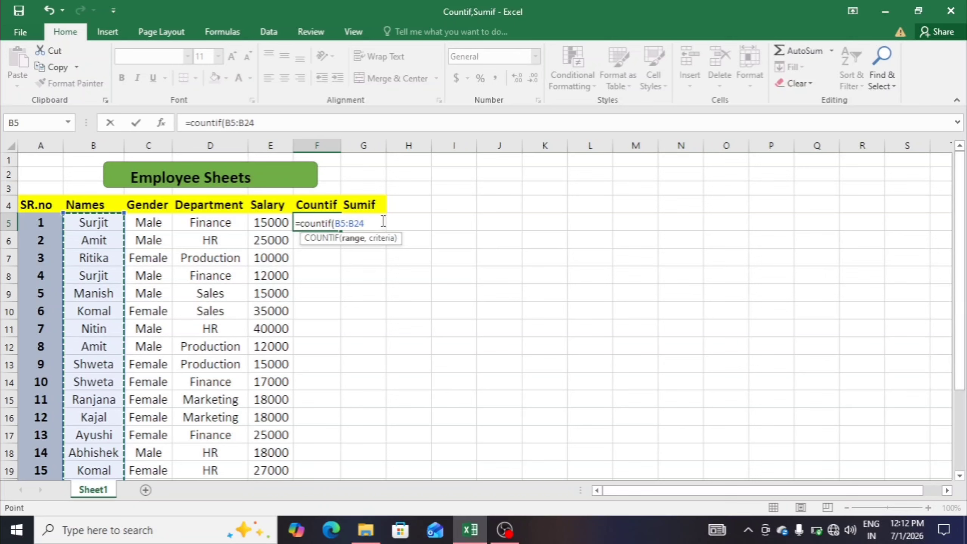
text(,)
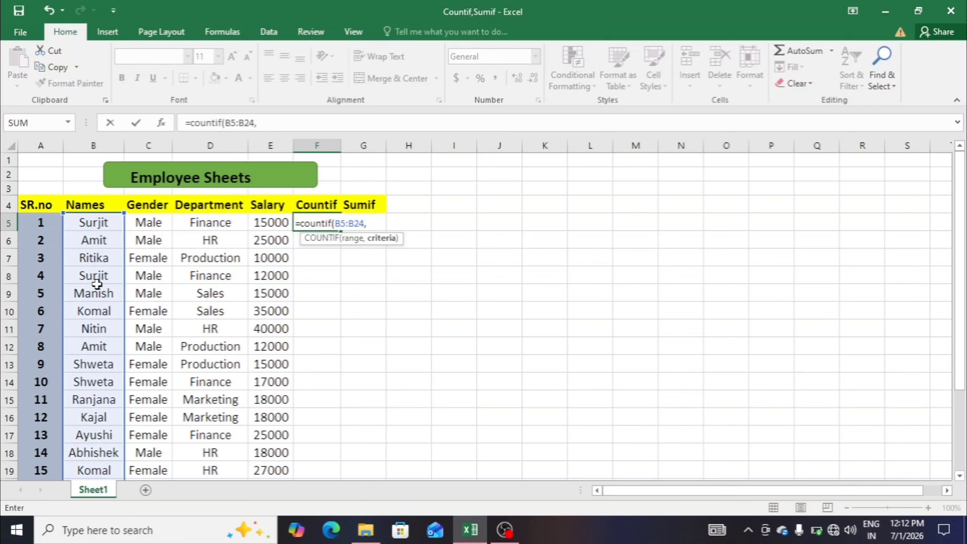
click(98, 224)
text())
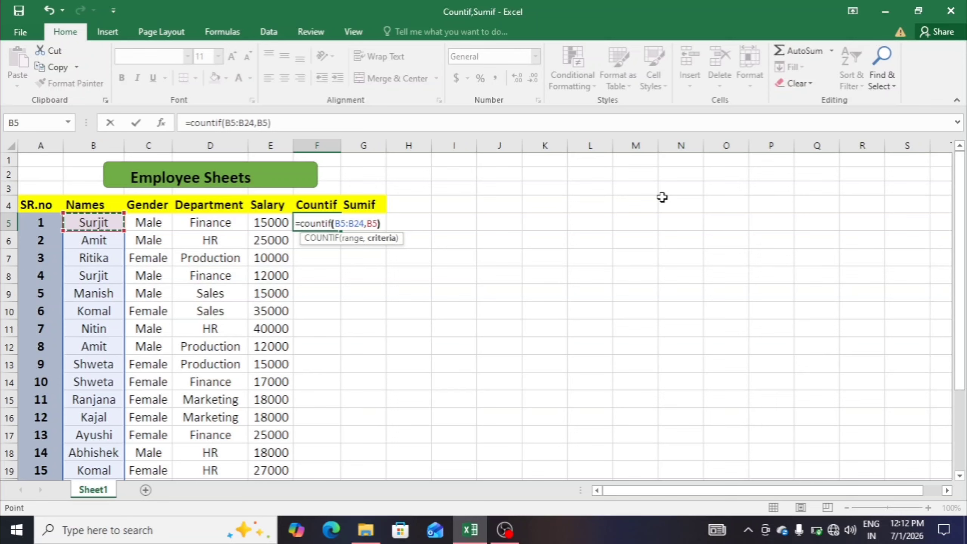
key(Return)
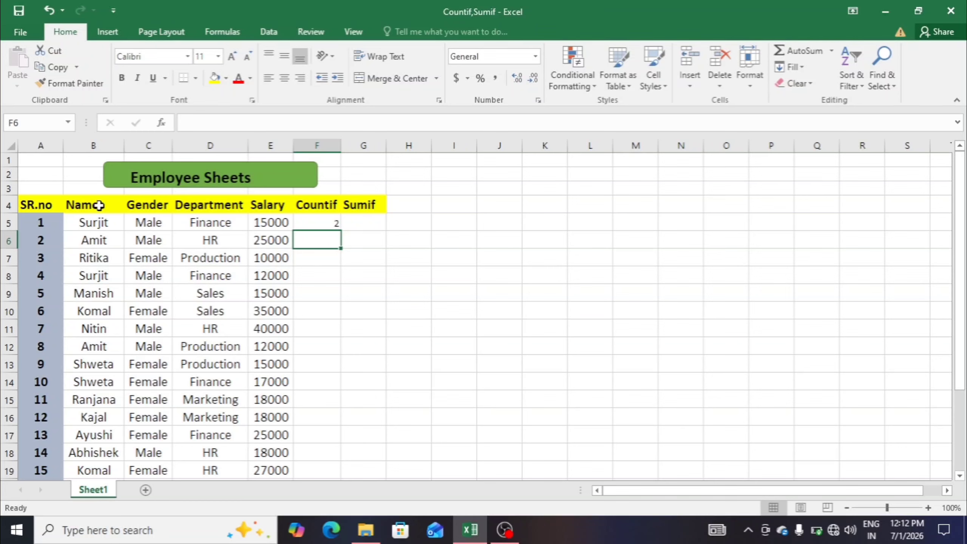
Step: Fill the name-count formula from F5 down the Countif column for all employee rows
click(323, 219)
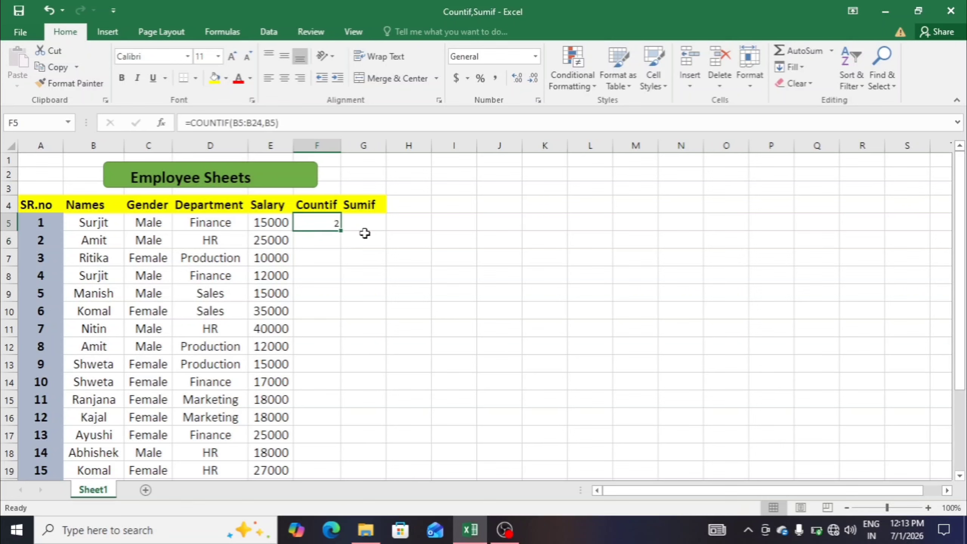
double_click(340, 230)
click(643, 365)
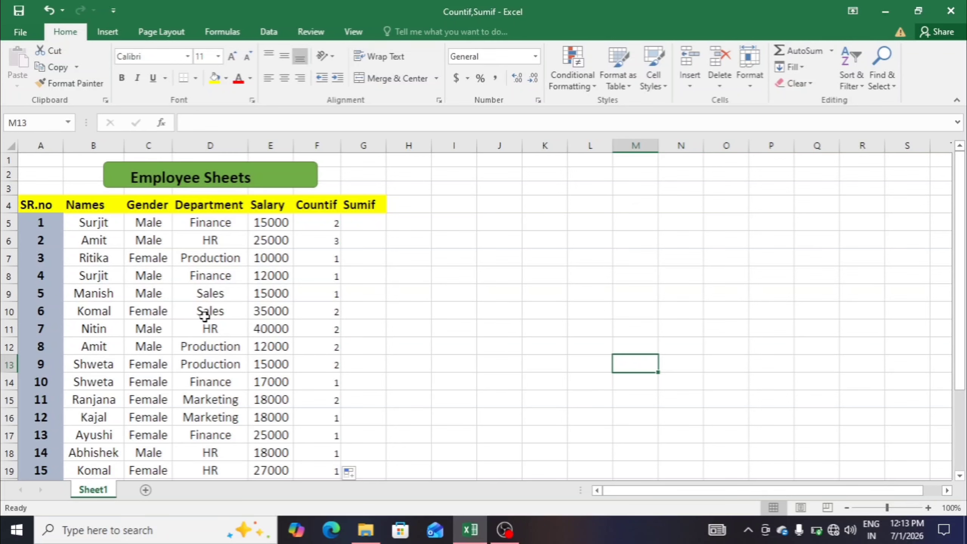
mouse_move(963, 337)
mouse_down()
mouse_move(960, 454)
mouse_move(960, 347)
mouse_up()
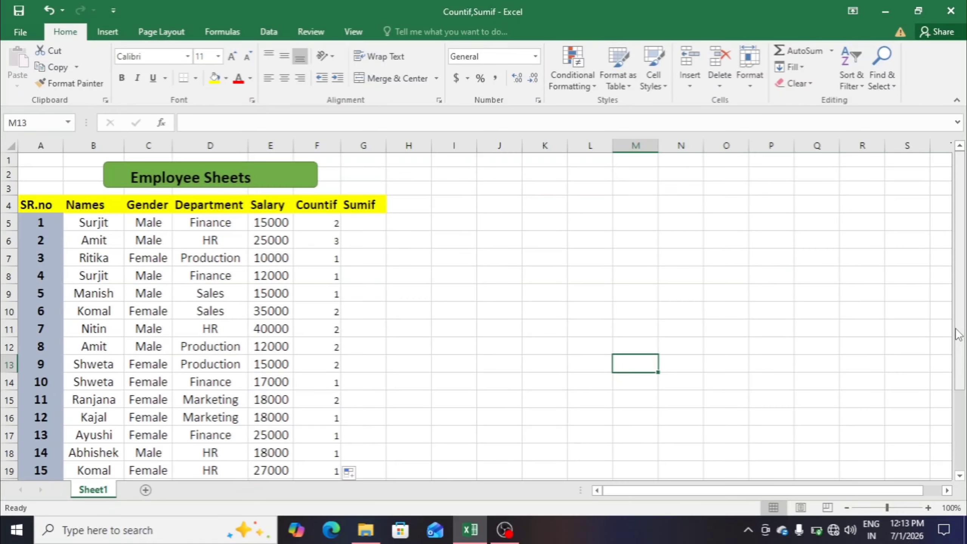
Step: Clear all the name-count formulas from the Countif column, starting at F5
drag(318, 224, 328, 449)
key(Delete)
scroll(328, 450, up, 3)
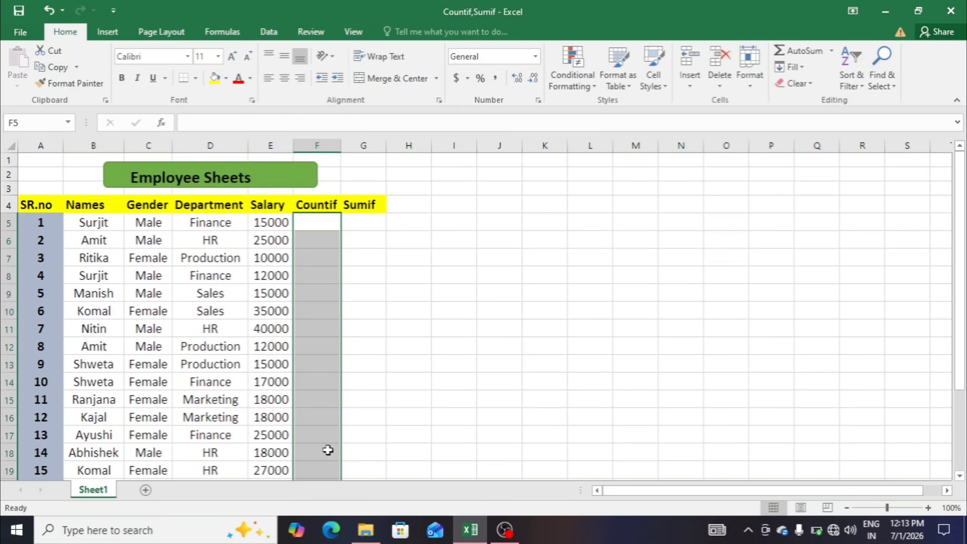
click(434, 335)
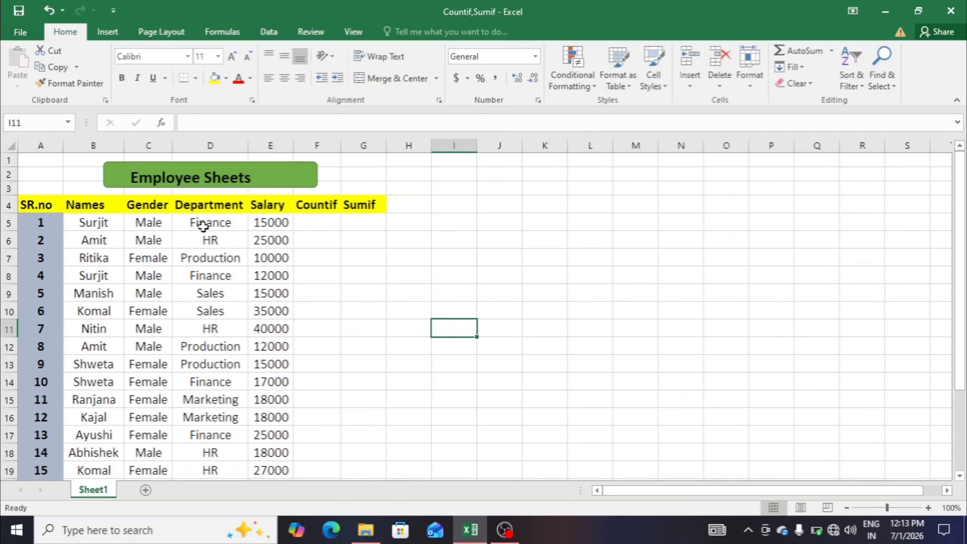
Step: Enter the formula =COUNTIF(D5:D24,D5) in cell F5 to count the Finance entries in the Department column
click(316, 223)
text(=co)
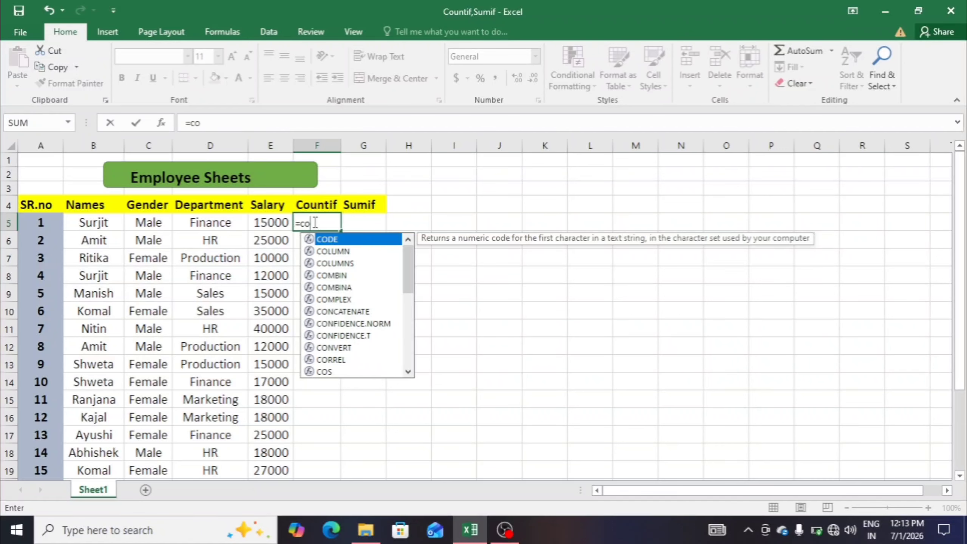
text(untif()
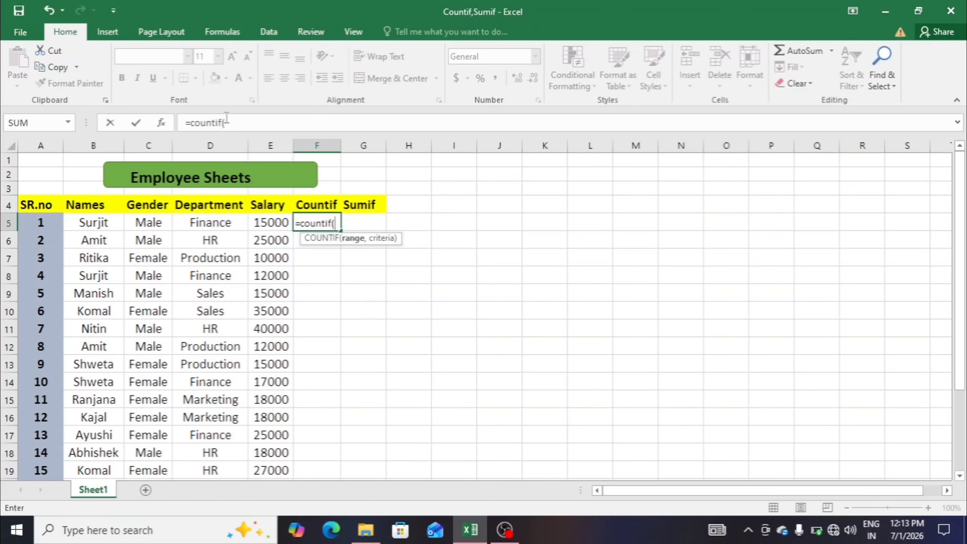
drag(210, 223, 199, 438)
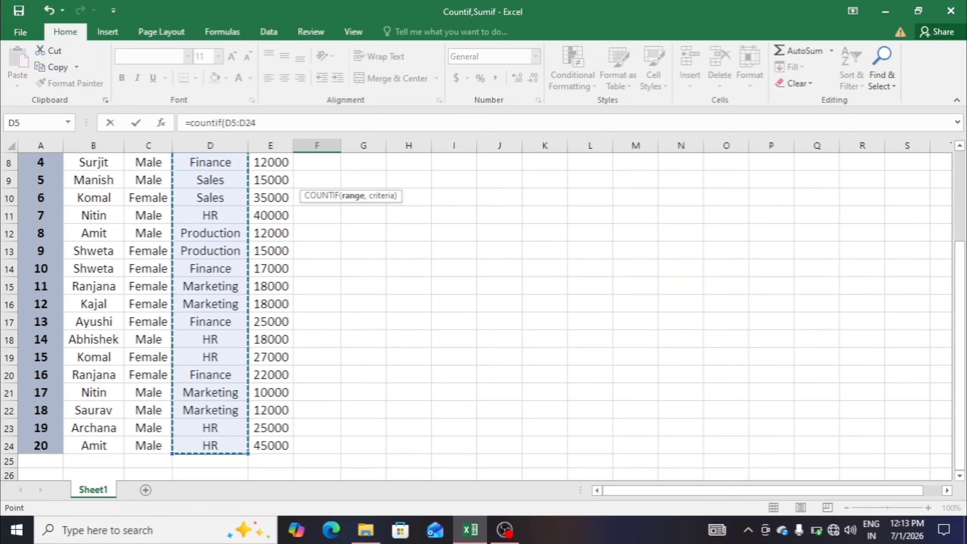
drag(959, 343, 959, 293)
text(,)
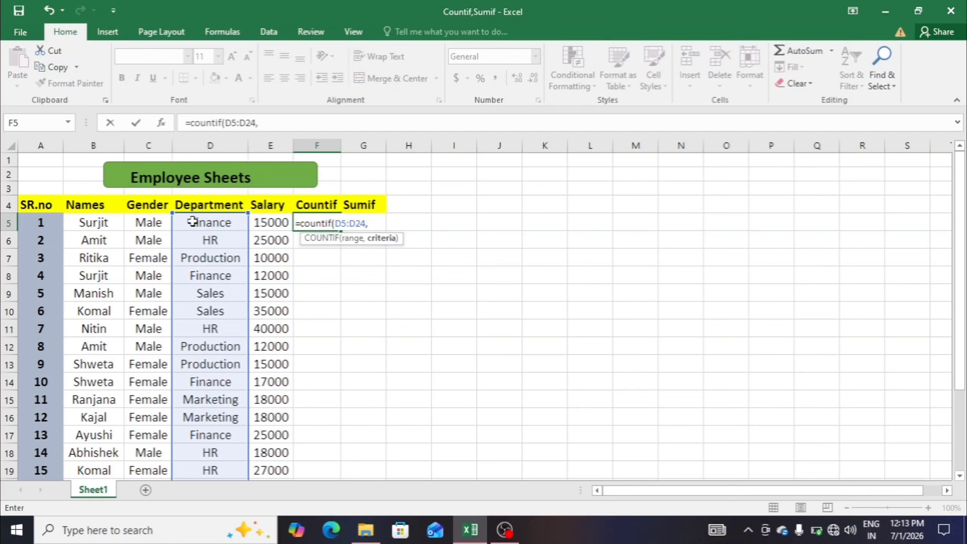
click(194, 221)
text())
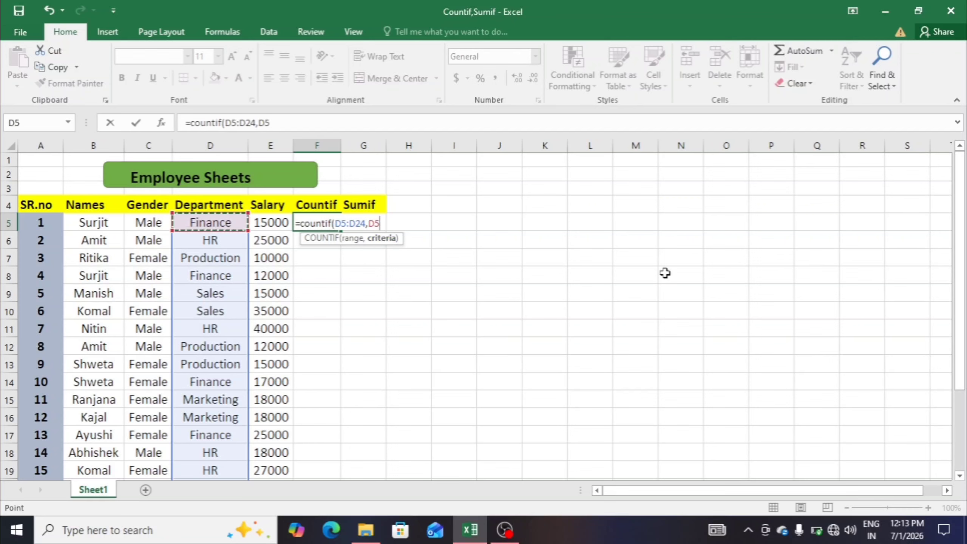
key(Return)
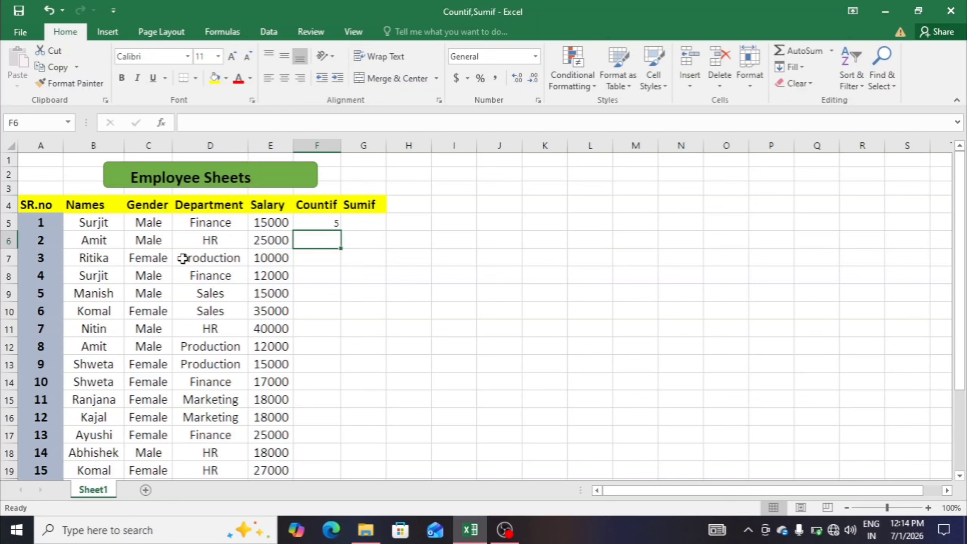
Step: Fill the department-count formula from F5 down the Countif column to row 24
click(320, 218)
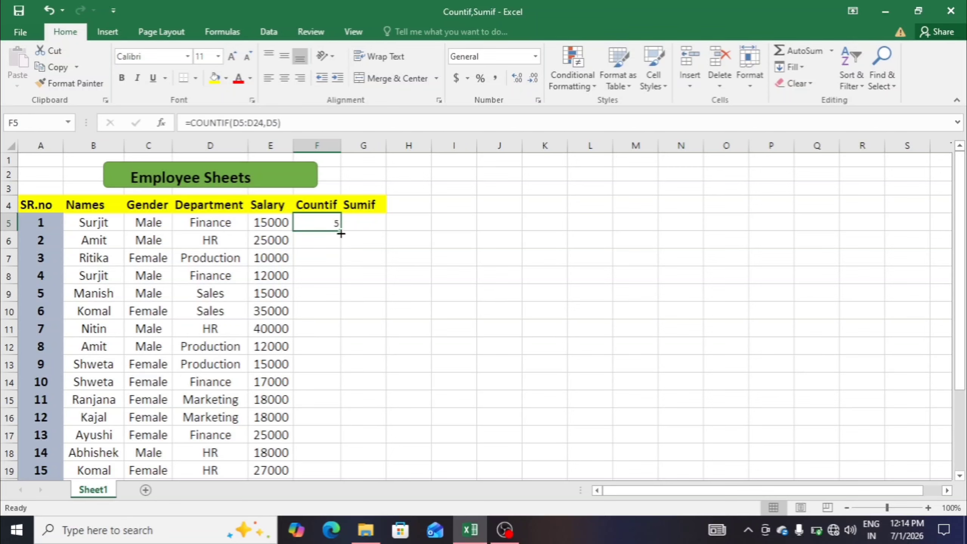
double_click(340, 232)
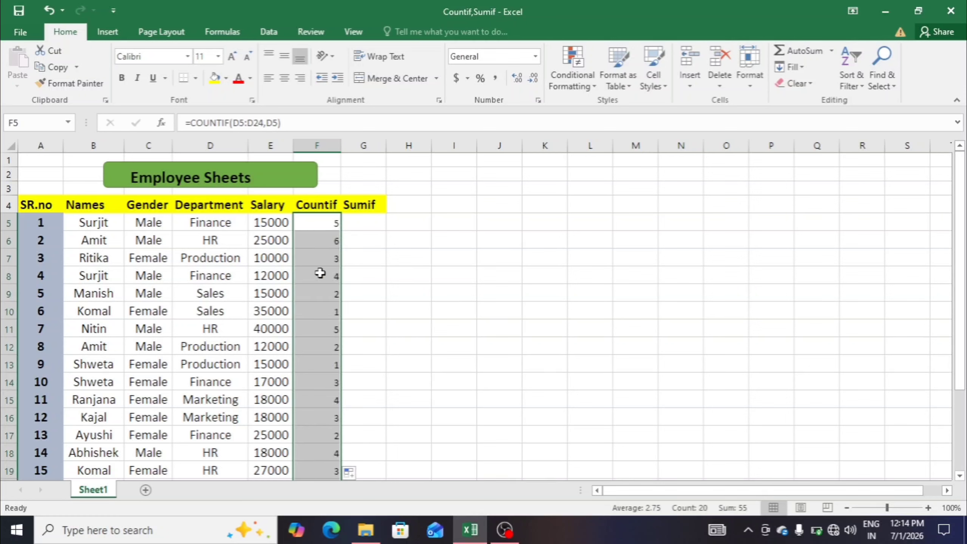
click(370, 290)
Step: Center the values in the Countif column, F5 to F24
drag(318, 222, 323, 447)
click(285, 78)
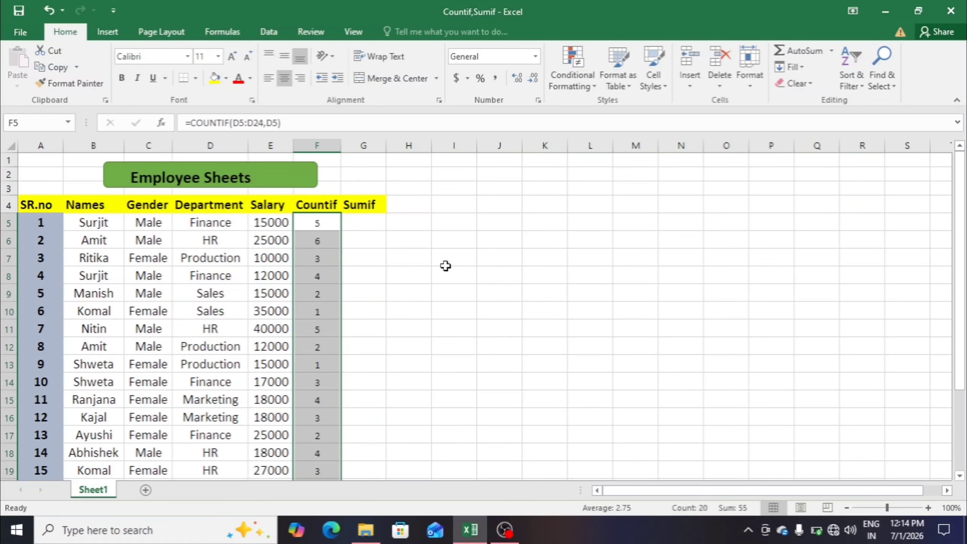
click(218, 56)
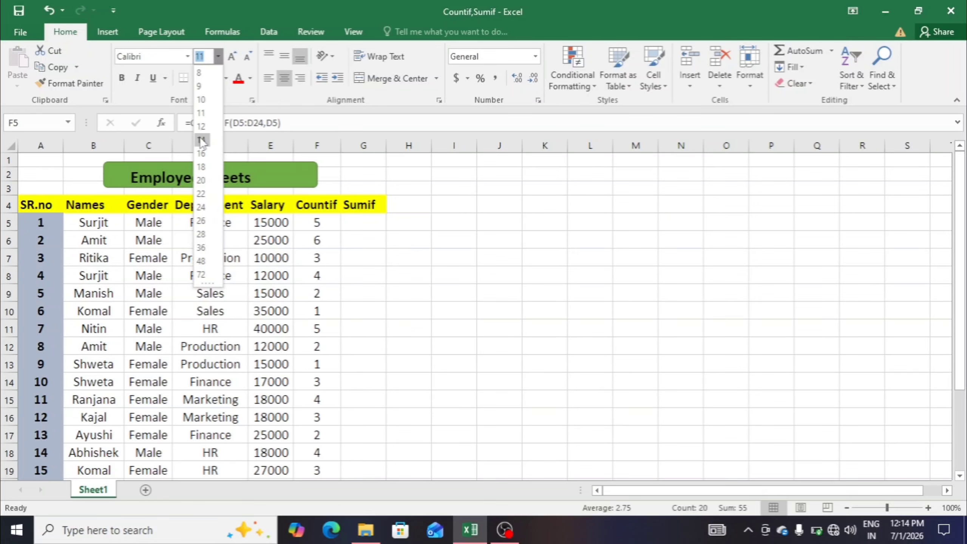
key(Escape)
click(390, 288)
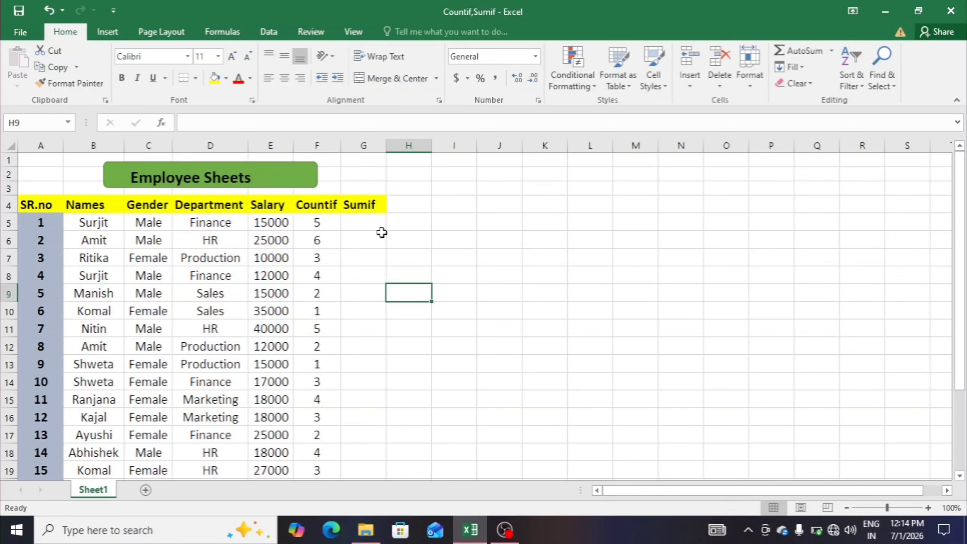
click(366, 227)
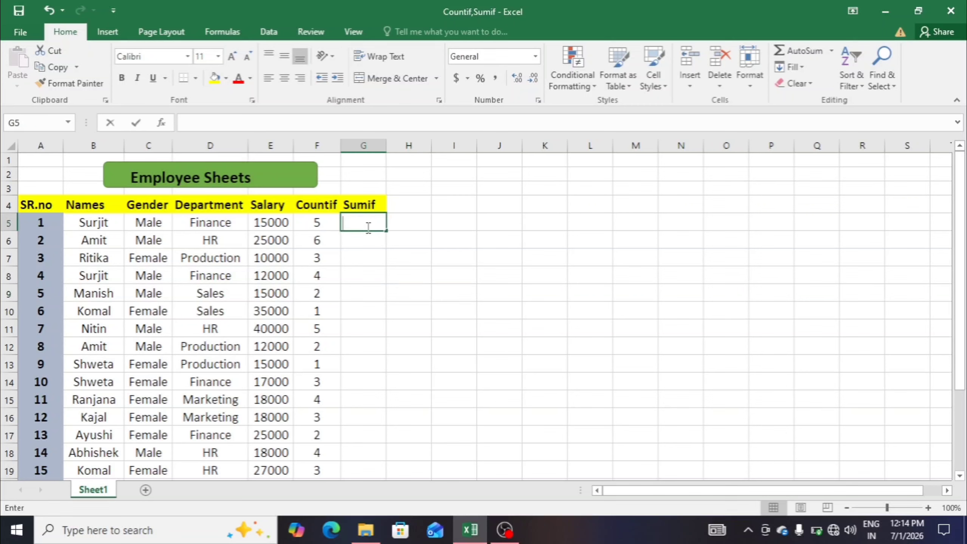
click(376, 305)
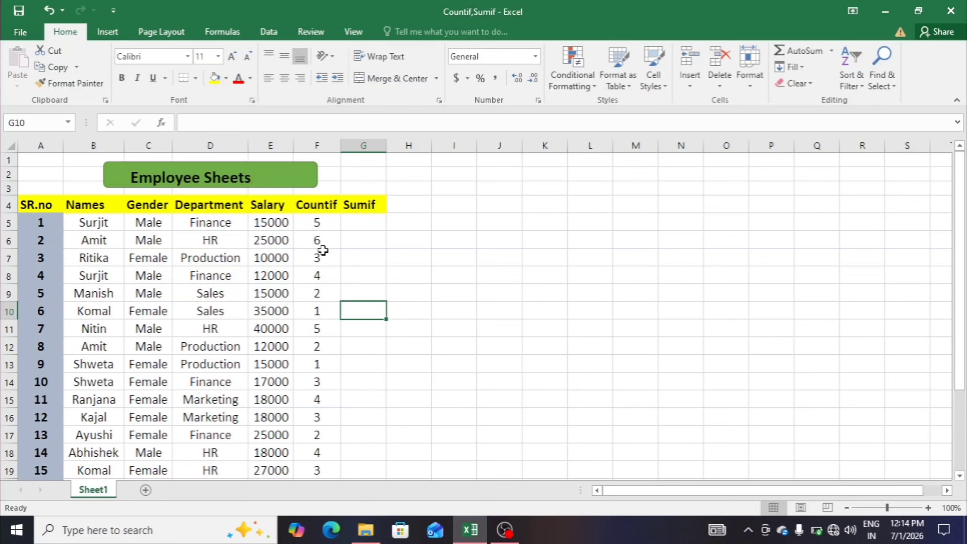
click(368, 269)
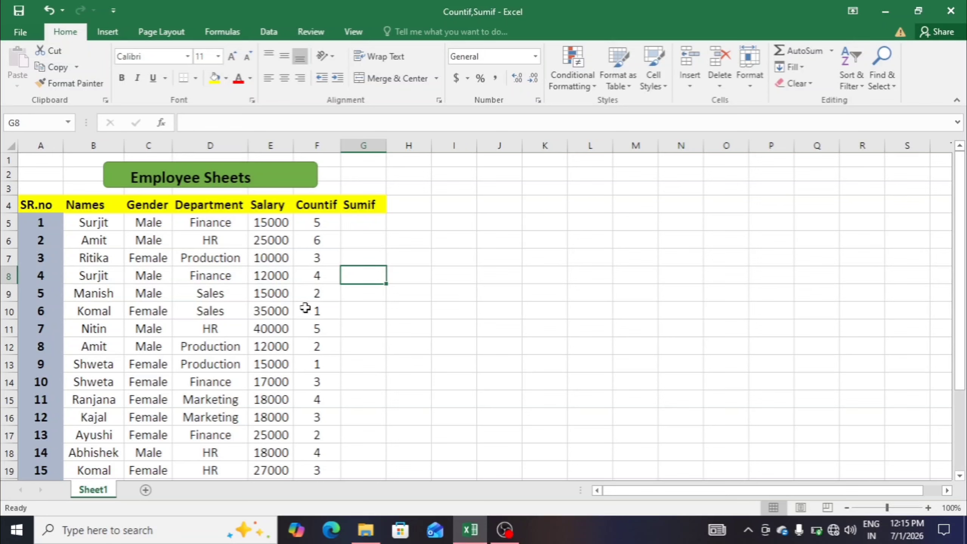
Step: Enter the formula =SUMIF(B5:B24,B5,E5:E24) in cell G5 to total the salaries for the first employee's name
click(357, 227)
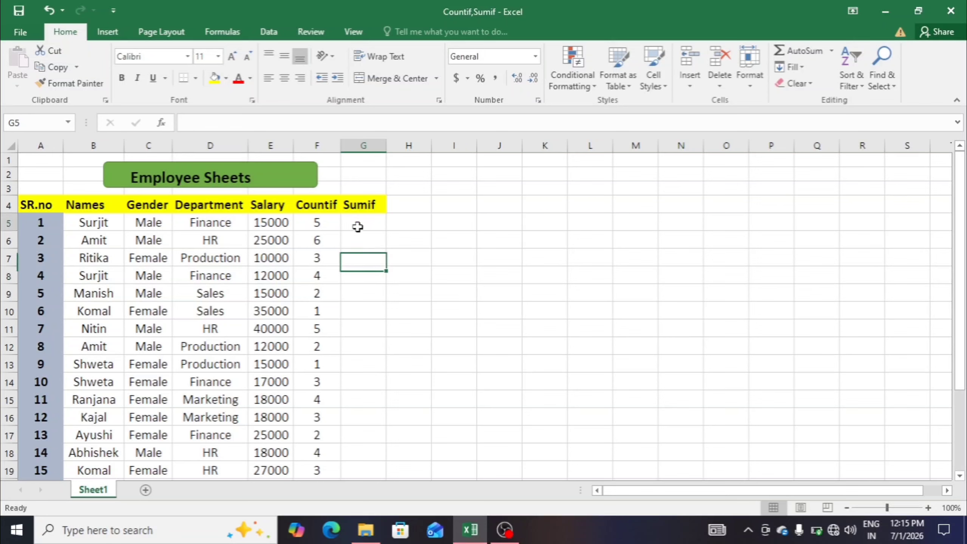
double_click(358, 226)
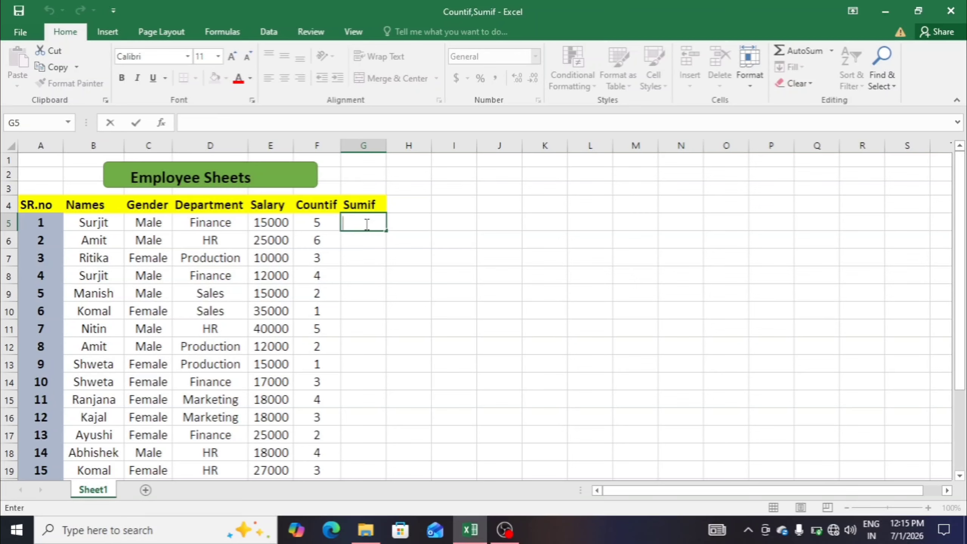
text(=)
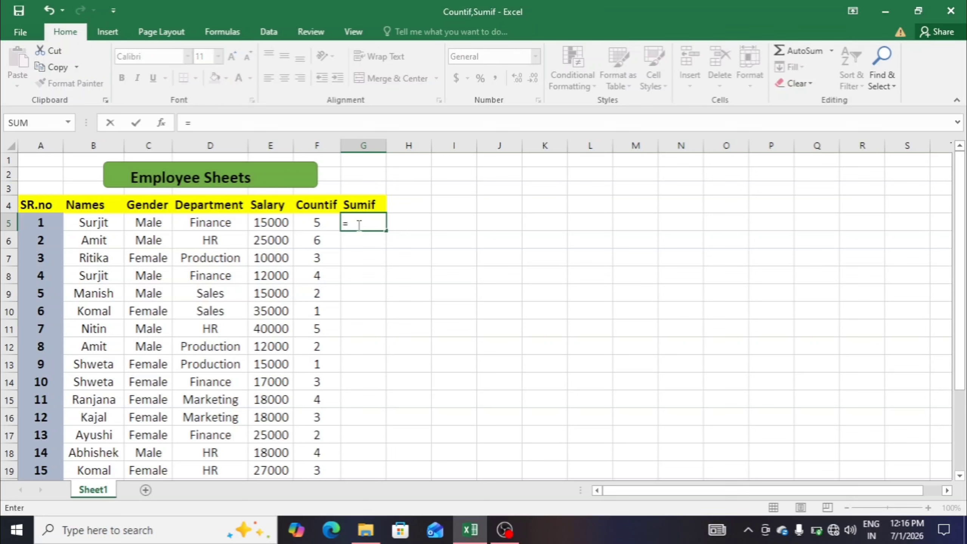
text(sumi)
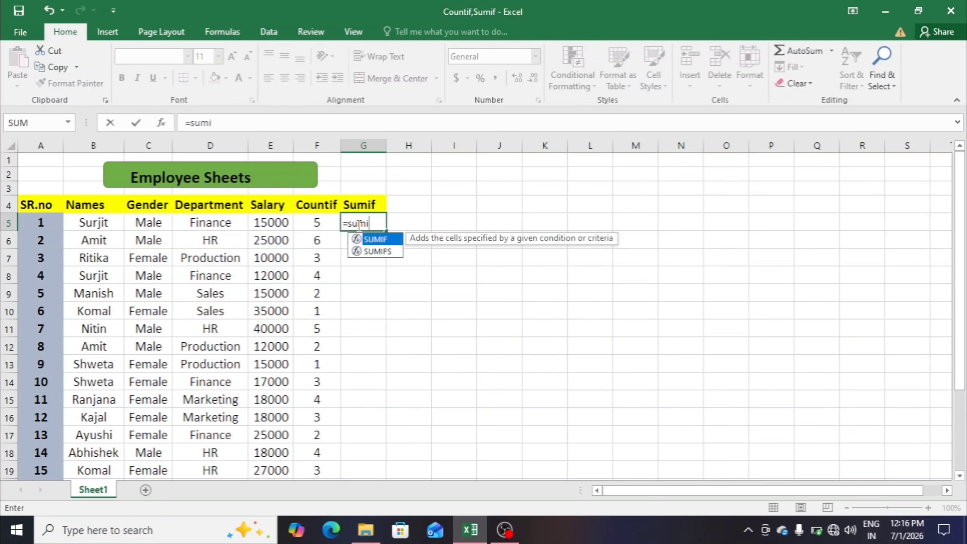
text(f()
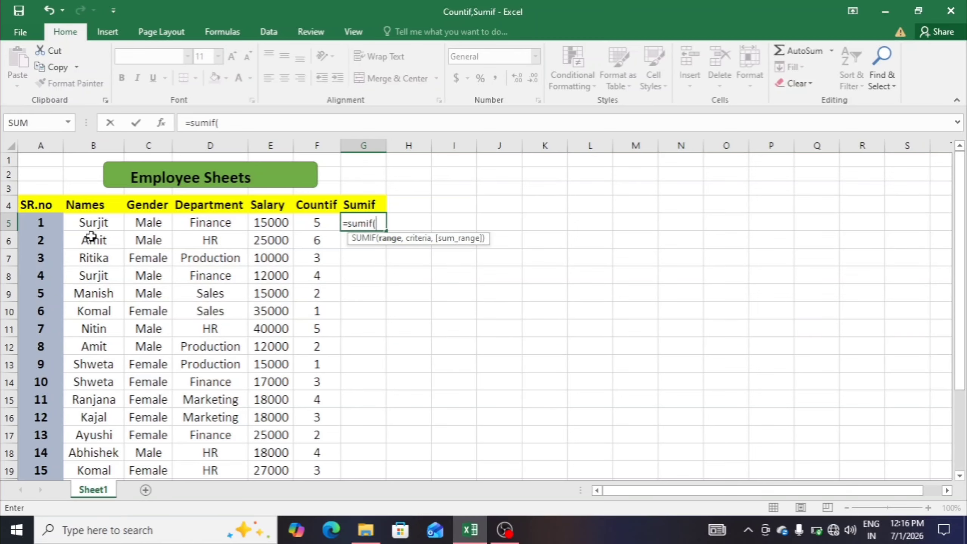
click(85, 222)
drag(84, 222, 82, 441)
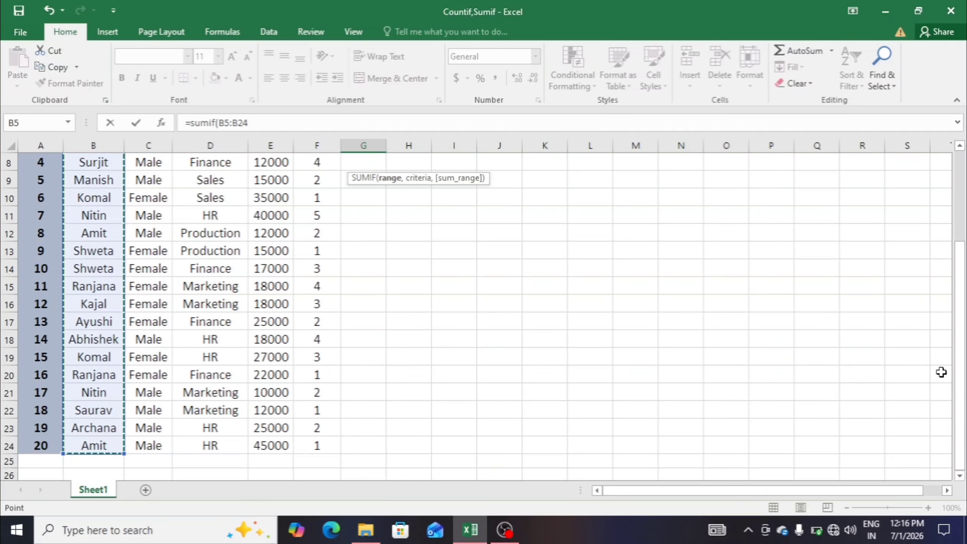
drag(960, 367, 960, 364)
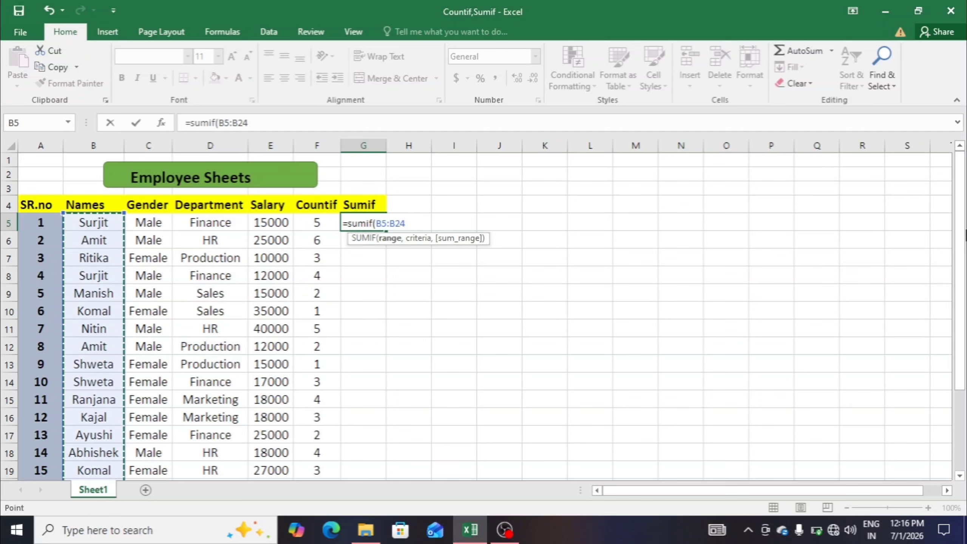
text(,)
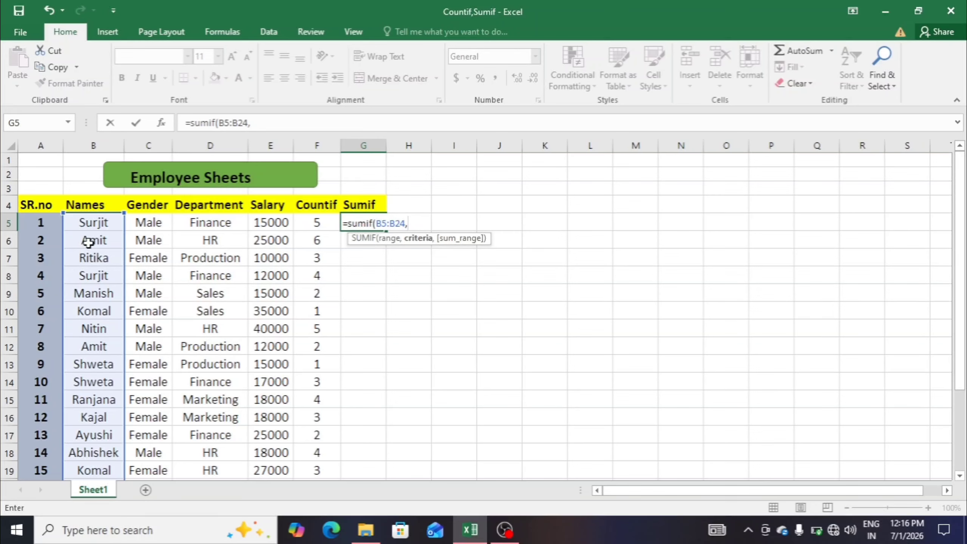
click(88, 224)
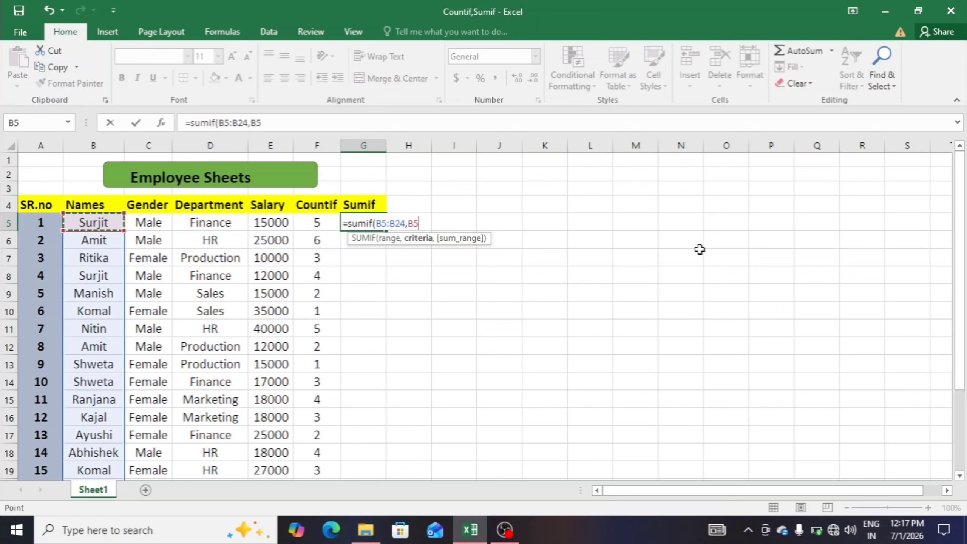
text(,)
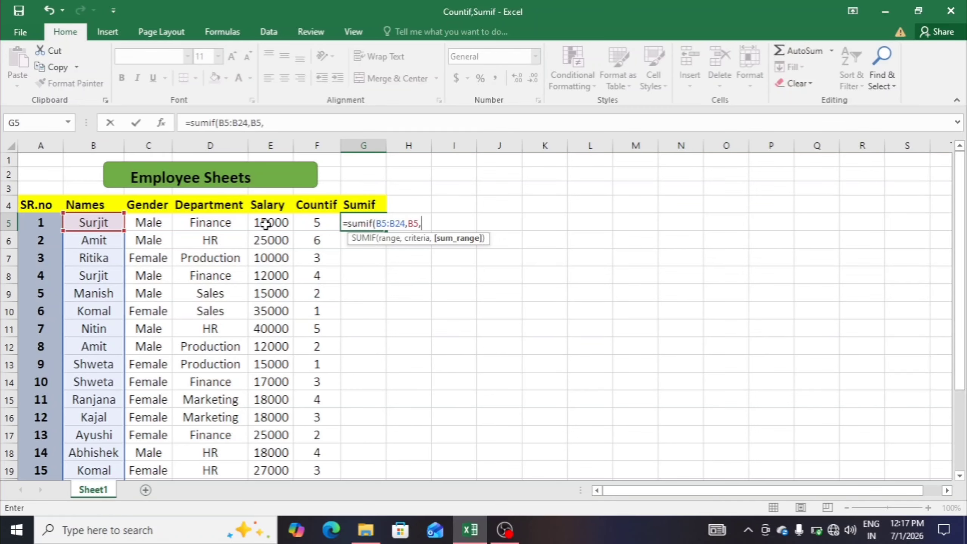
drag(266, 224, 266, 439)
drag(964, 363, 964, 244)
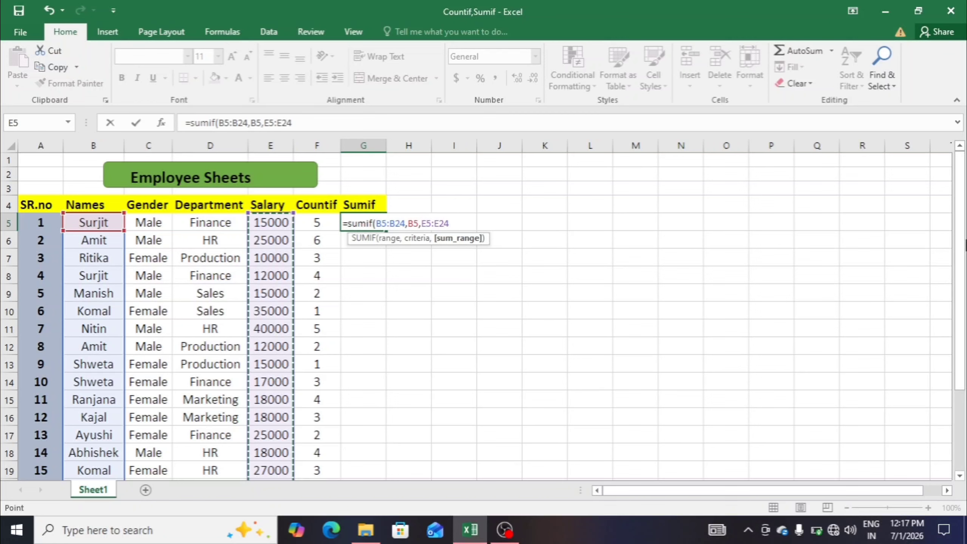
key(Return)
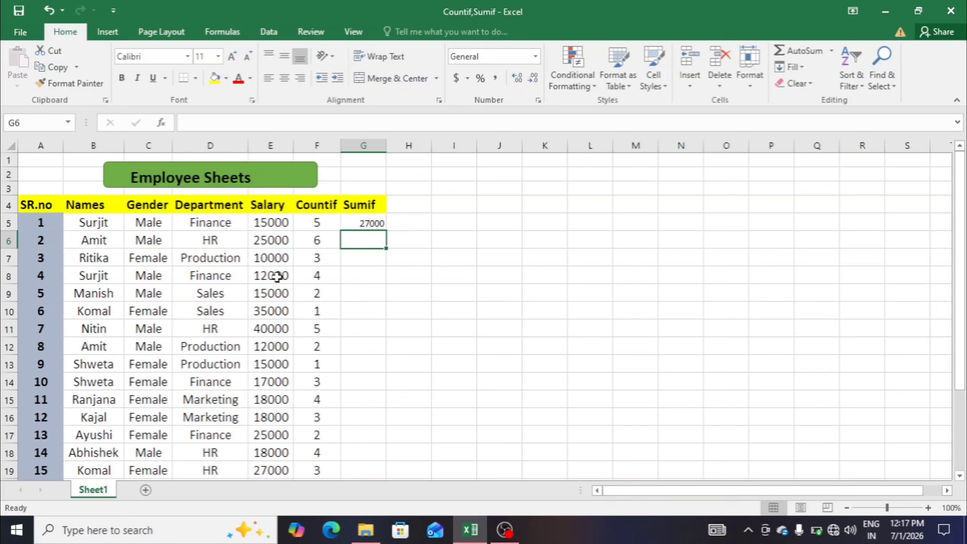
Step: Fill the SUMIF formula from G5 down the Sumif column to row 24
click(362, 223)
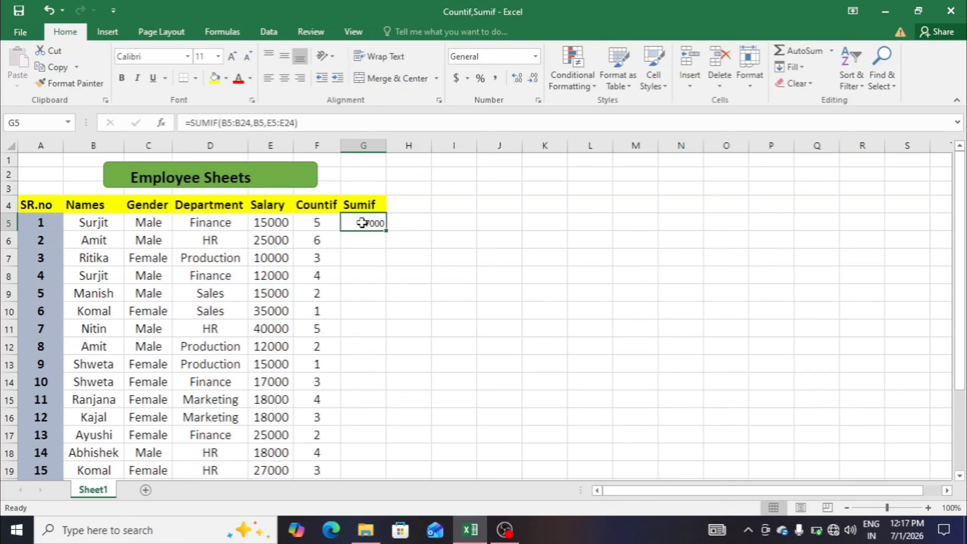
double_click(388, 232)
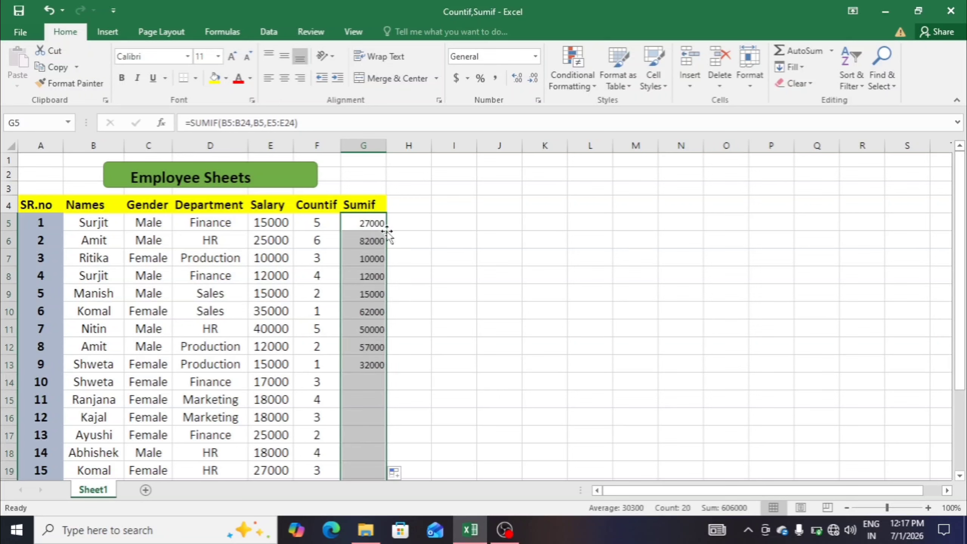
click(583, 310)
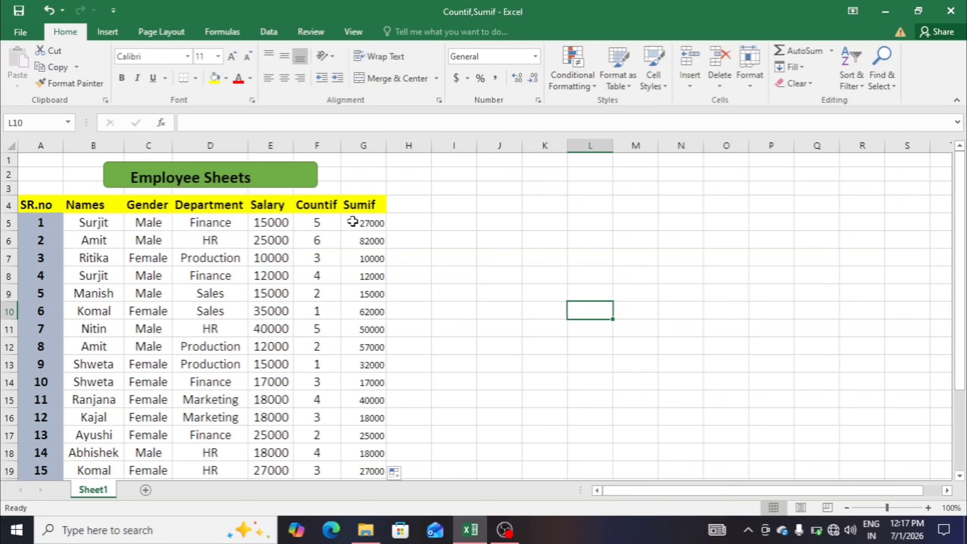
Step: Center the Sumif values in G5 to G24 and set their font size to 14
drag(352, 221, 361, 442)
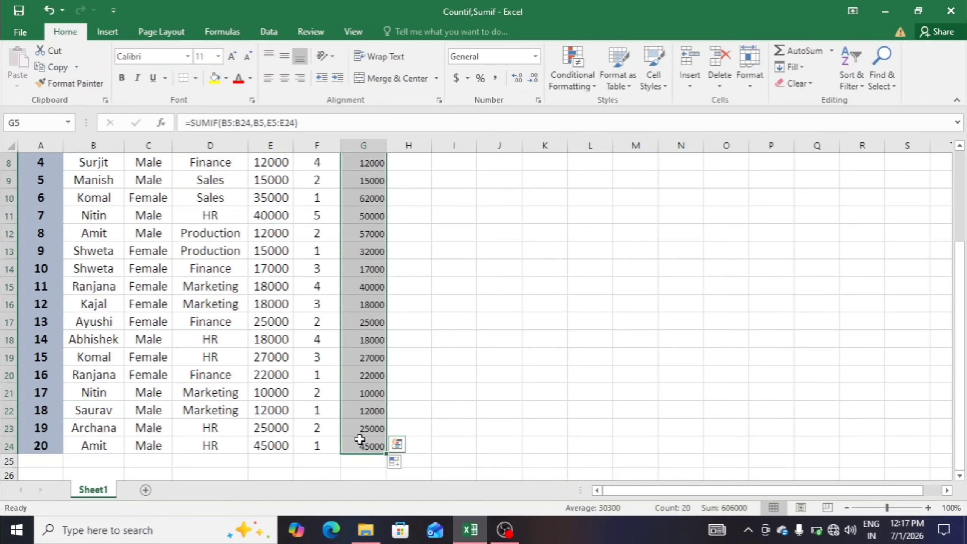
drag(960, 356, 960, 267)
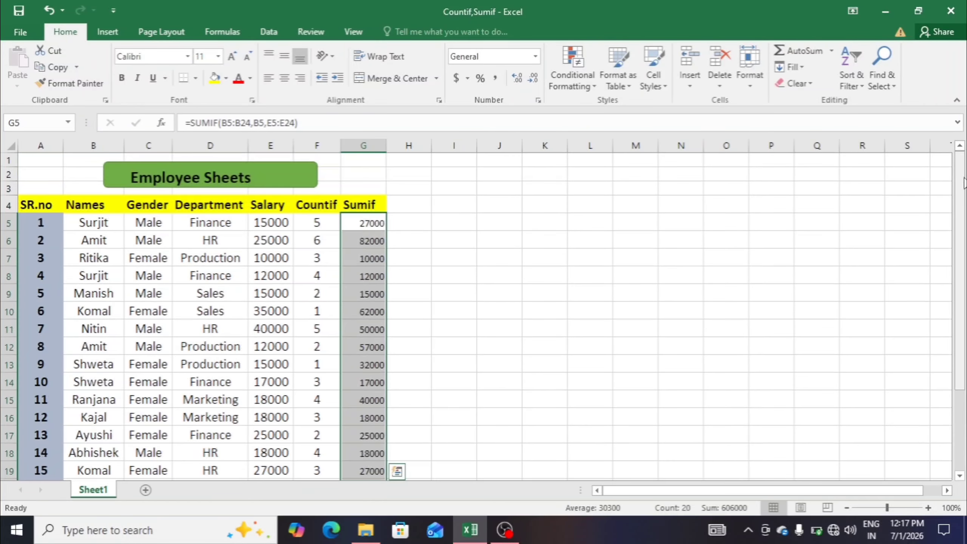
click(283, 78)
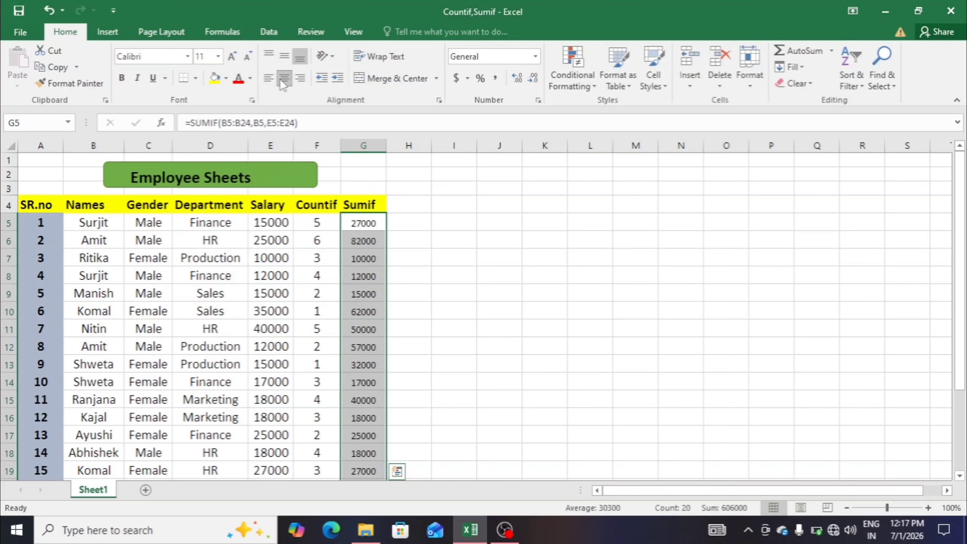
click(218, 57)
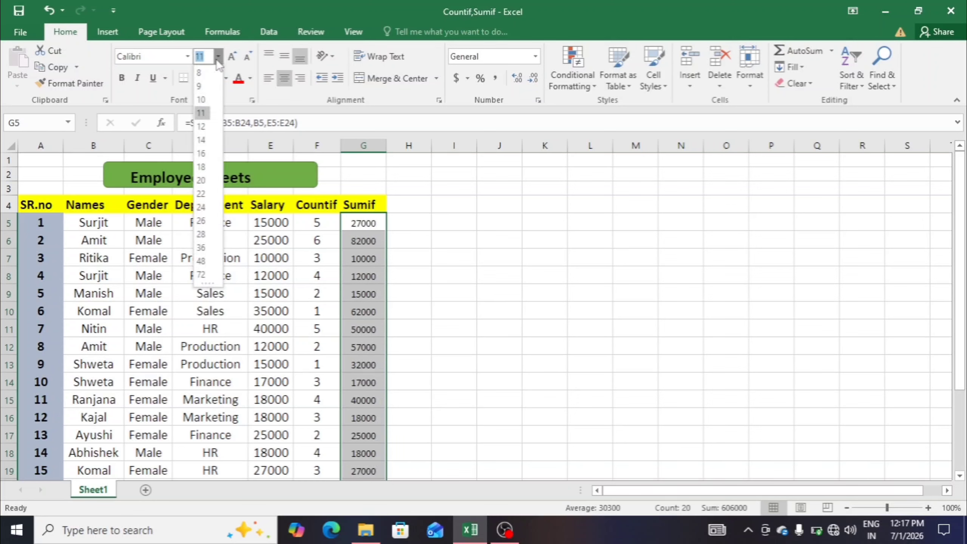
click(200, 135)
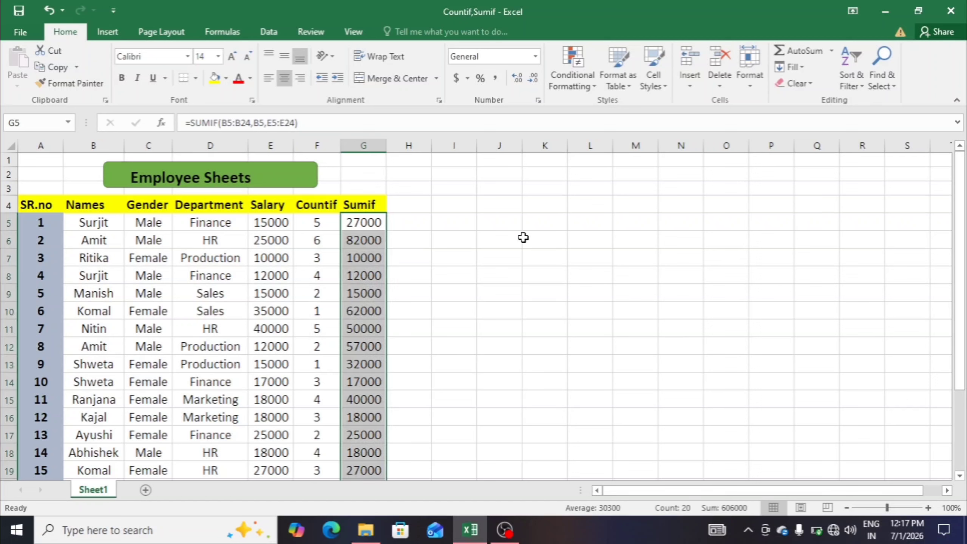
click(482, 254)
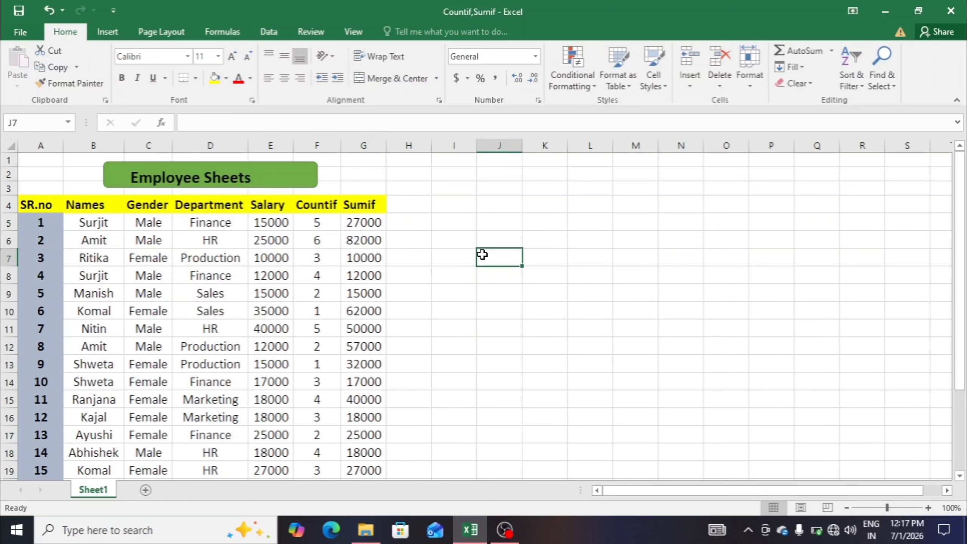